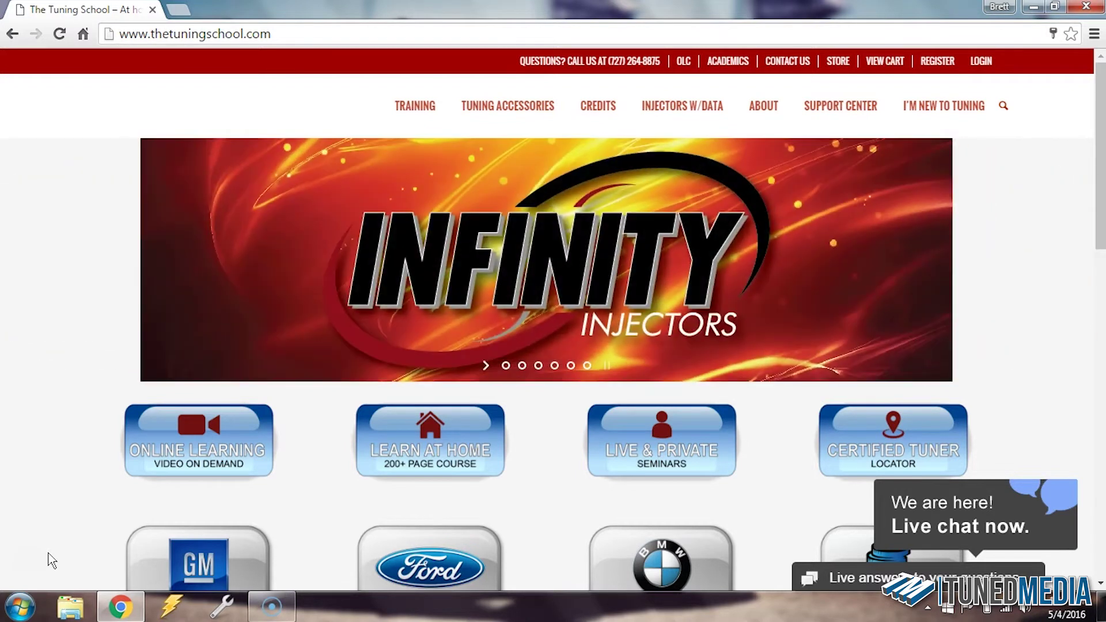
Go to The Tuning School's Downloads page under ABOUT and scroll to the GM layouts.
mouse_move(762, 108)
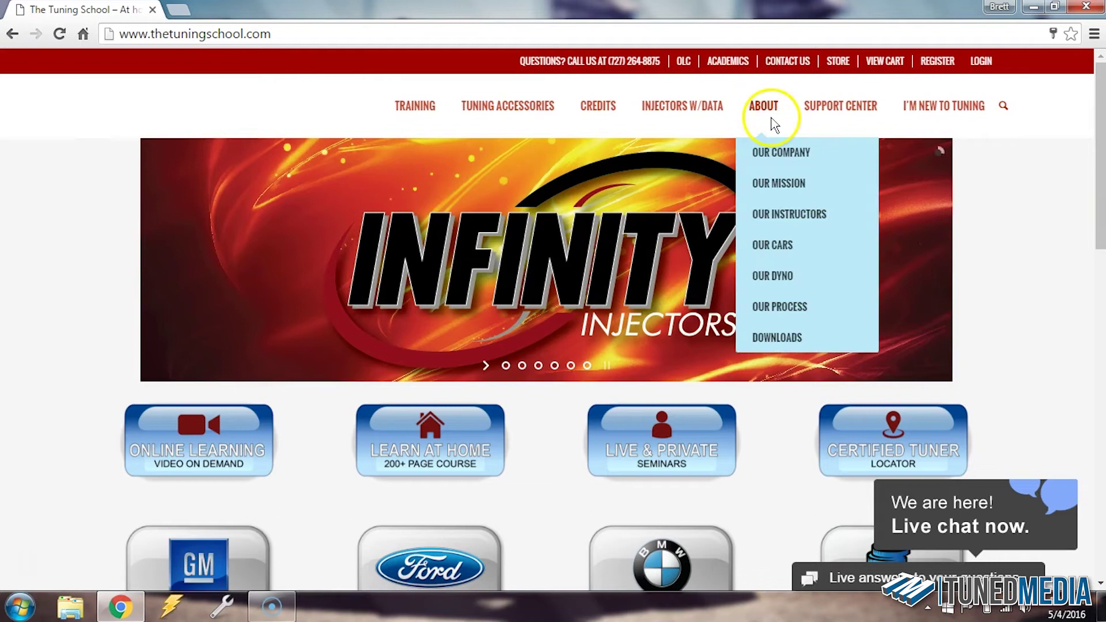
left_click(787, 342)
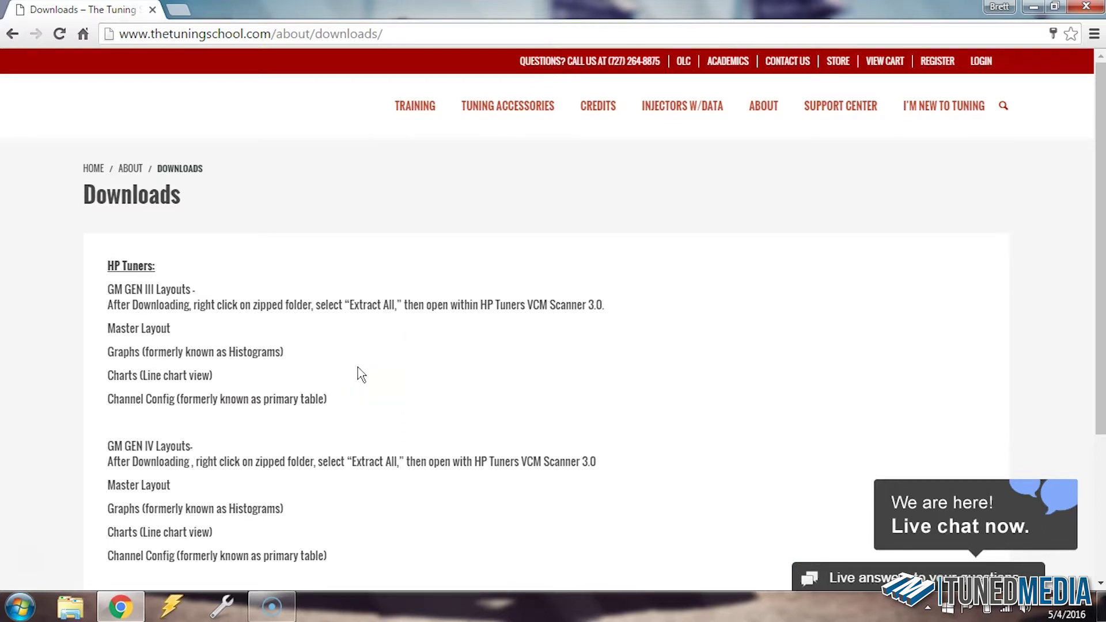
scroll(360, 374, "down", 1)
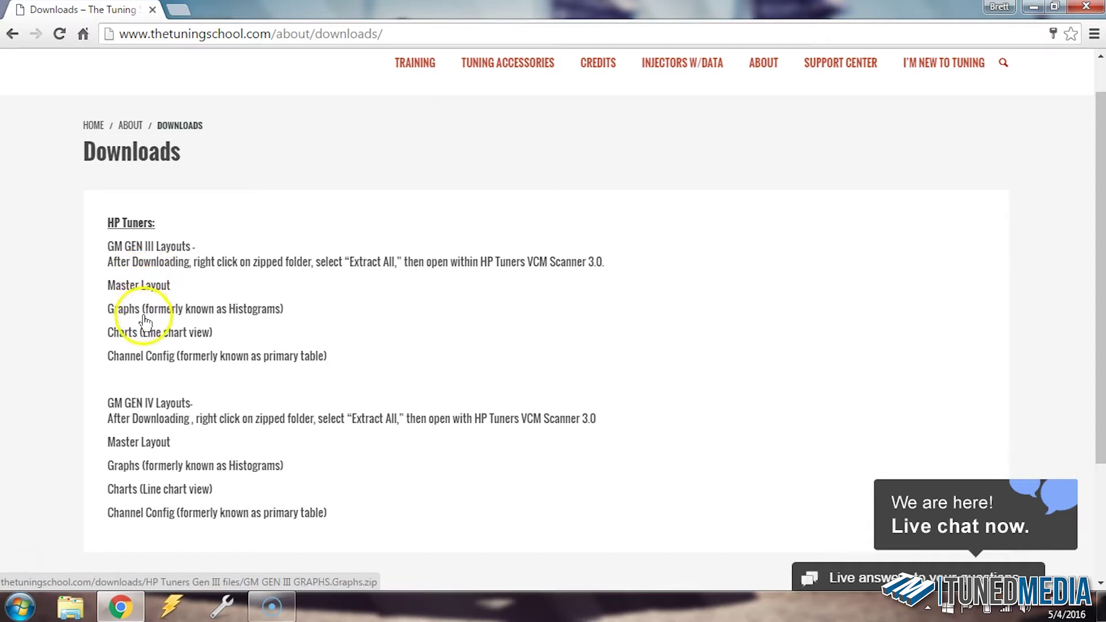
Download the GM GEN III Master Layout, Graphs, Charts and Channel Config zips, then minimize Chrome.
left_click(148, 287)
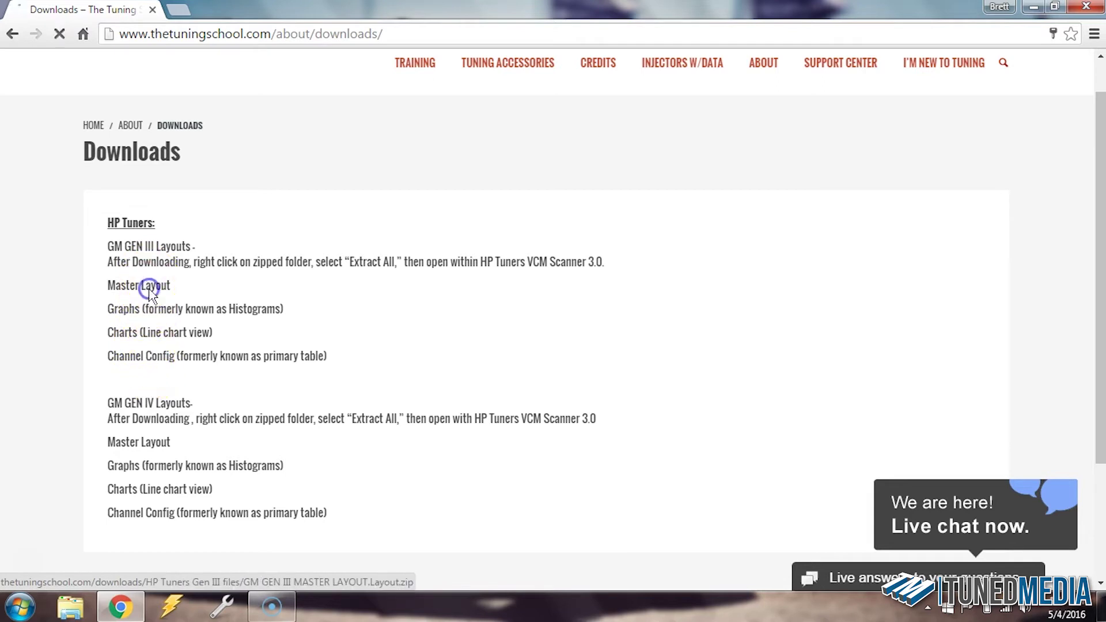
left_click(150, 307)
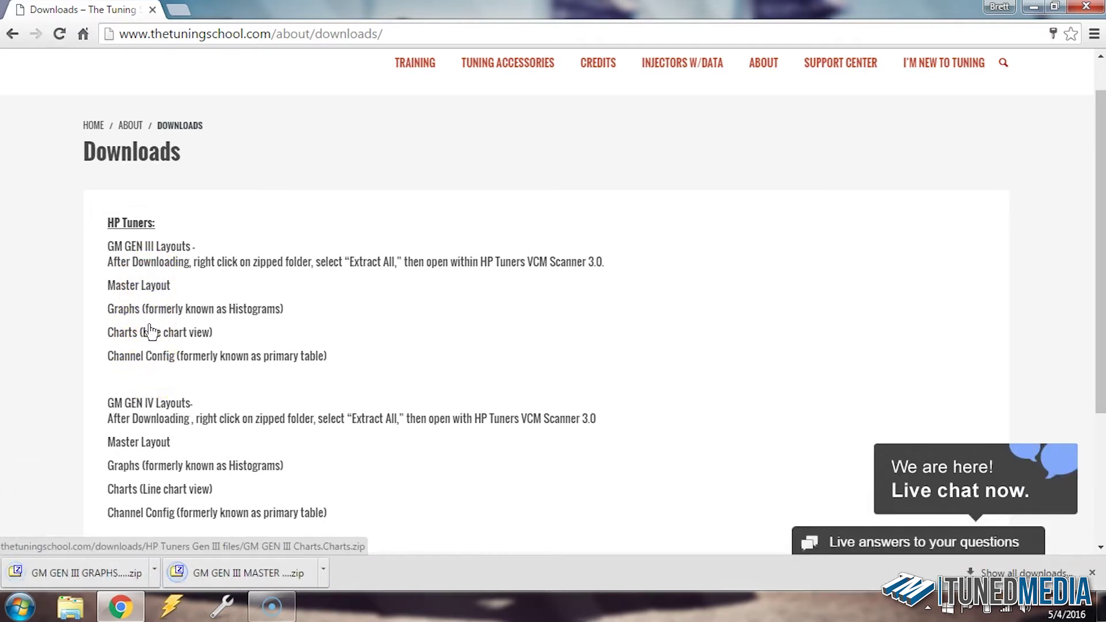
left_click(150, 331)
left_click(144, 355)
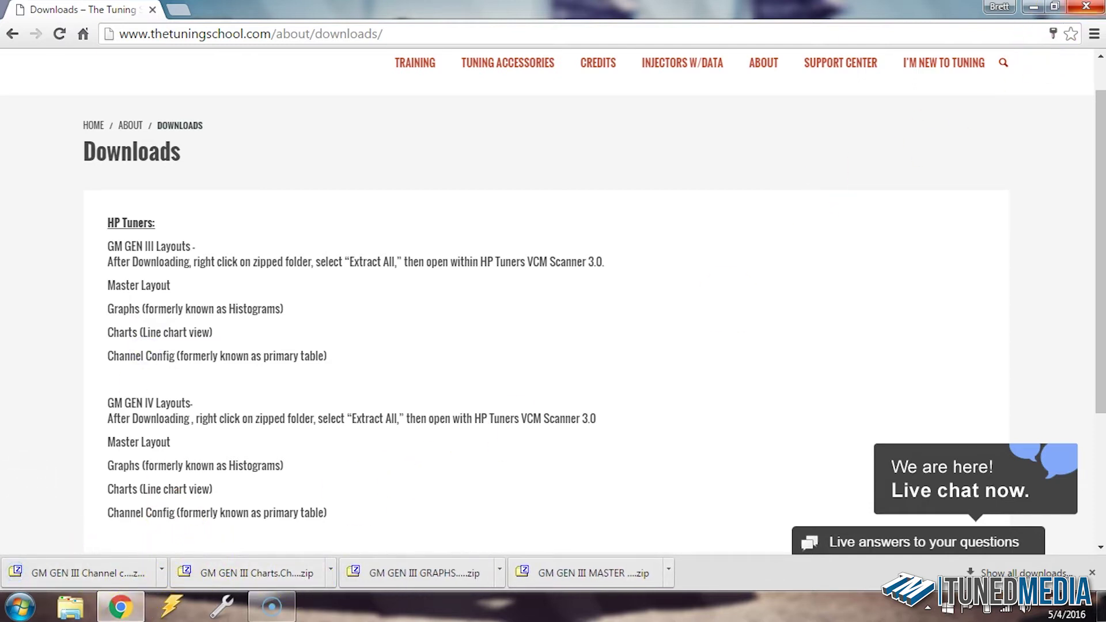
left_click(1034, 6)
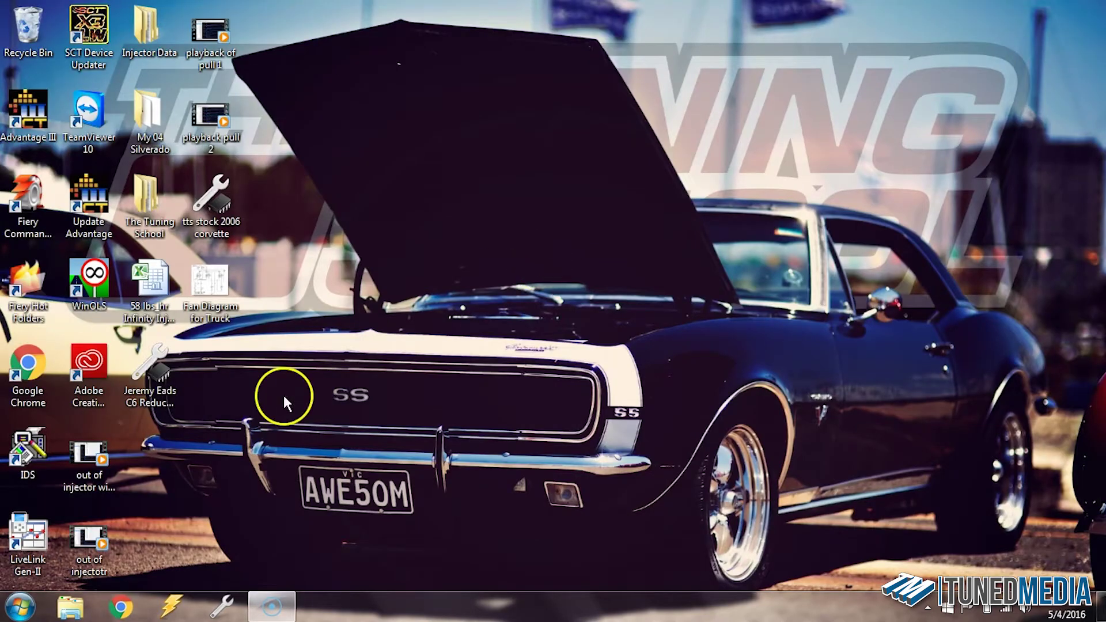
Show the four GM GEN III zips in Explorer's Downloads folder, previewing the Channel config zip in 7-Zip.
left_click(72, 606)
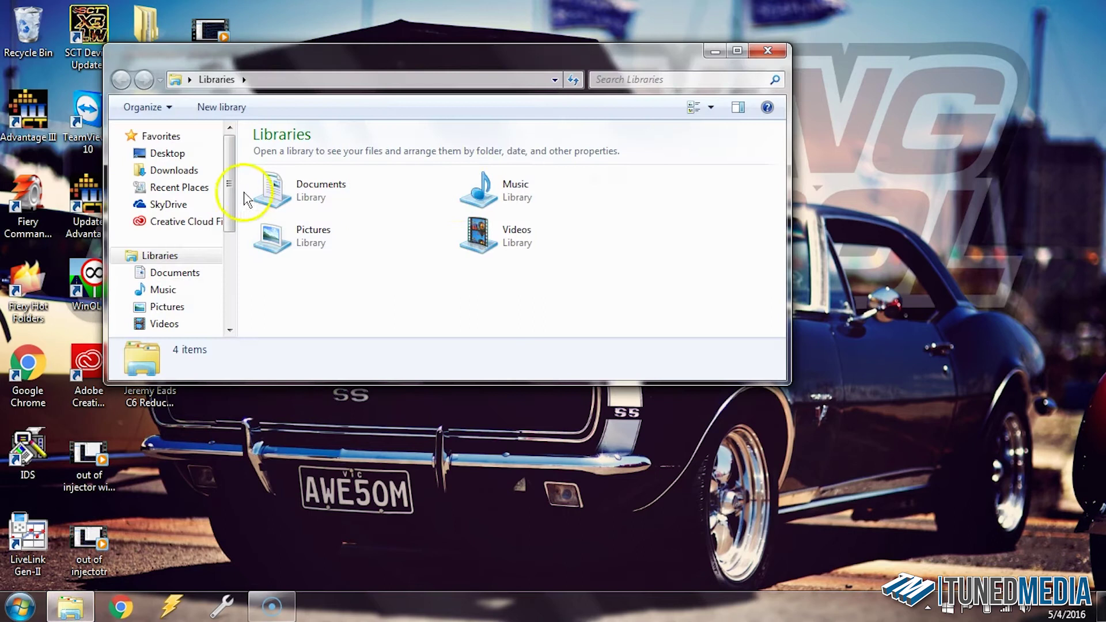
left_click(201, 180)
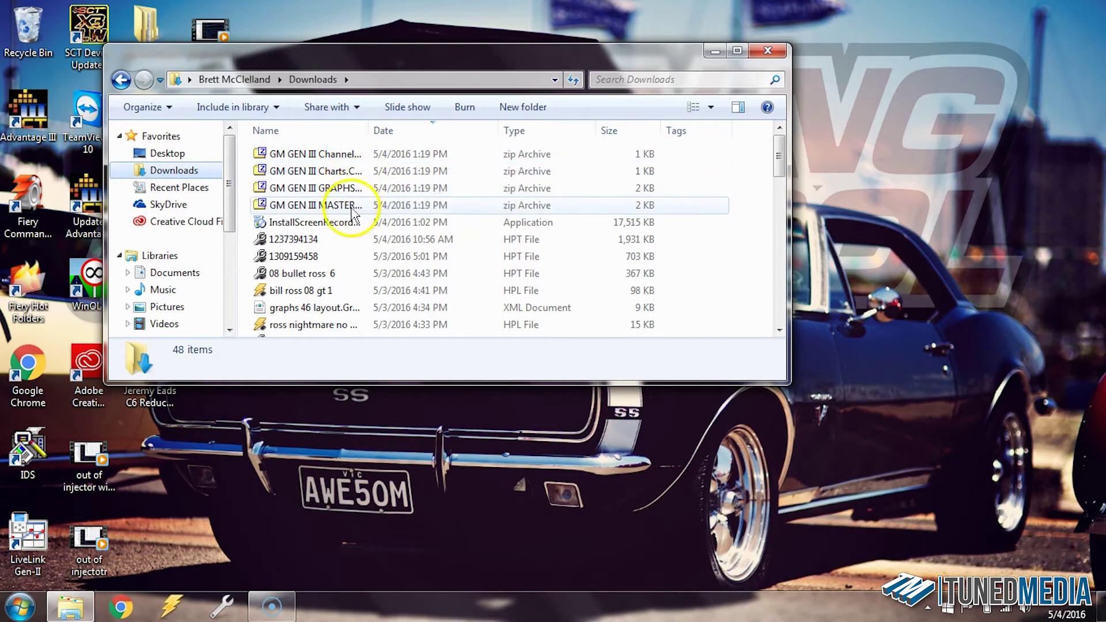
double_click(359, 155)
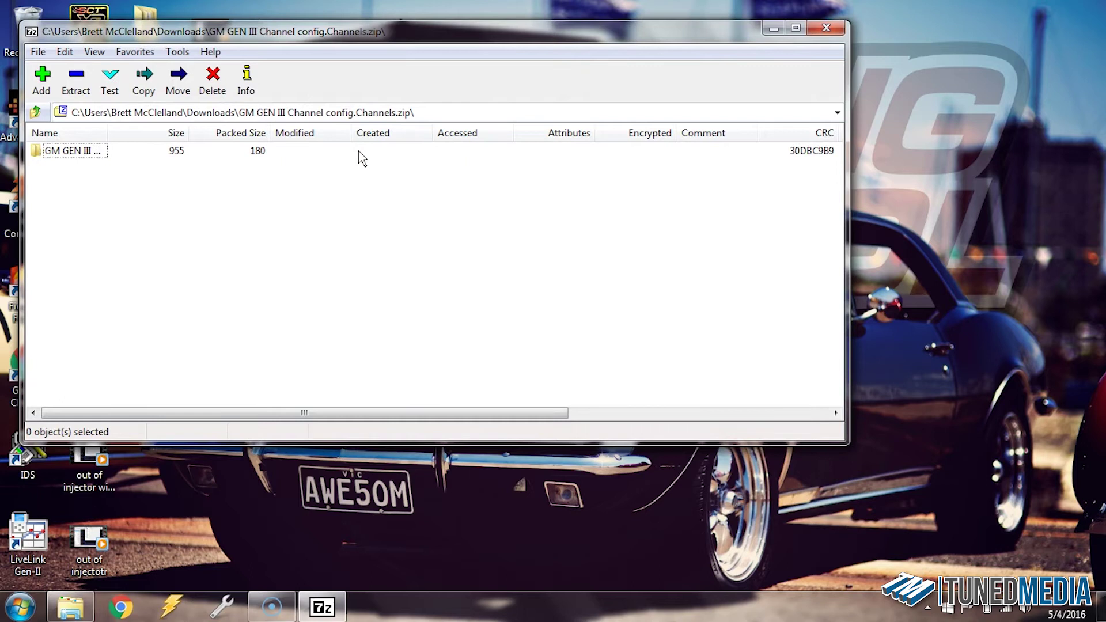
left_click(836, 28)
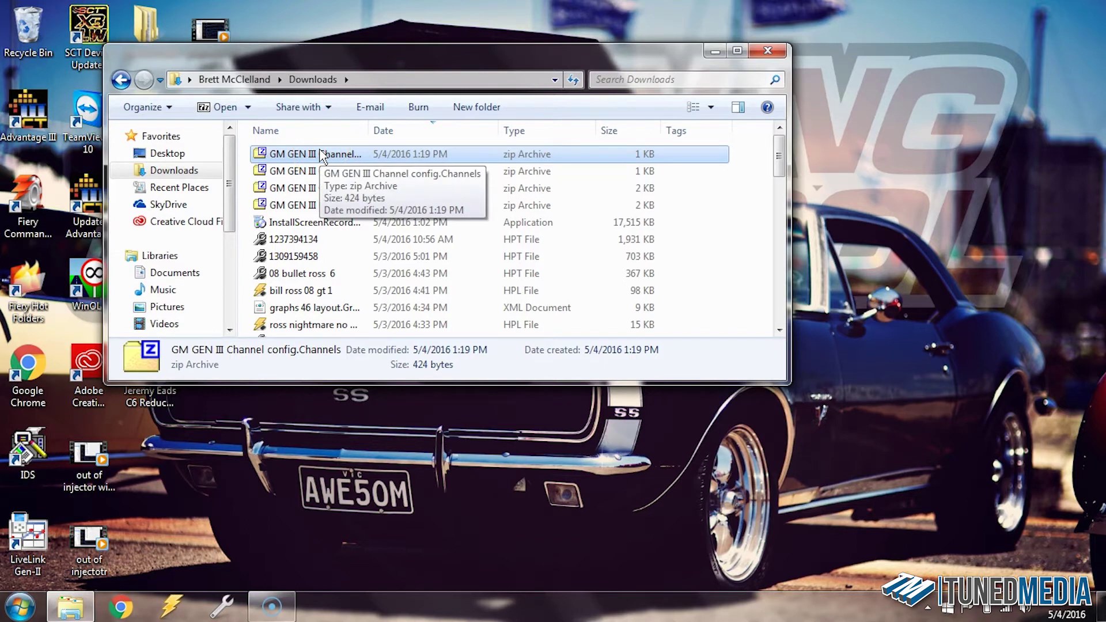
Extract the Channel config zip to the Desktop with 7-Zip's Extract files.
right_click(321, 153)
mouse_move(336, 182)
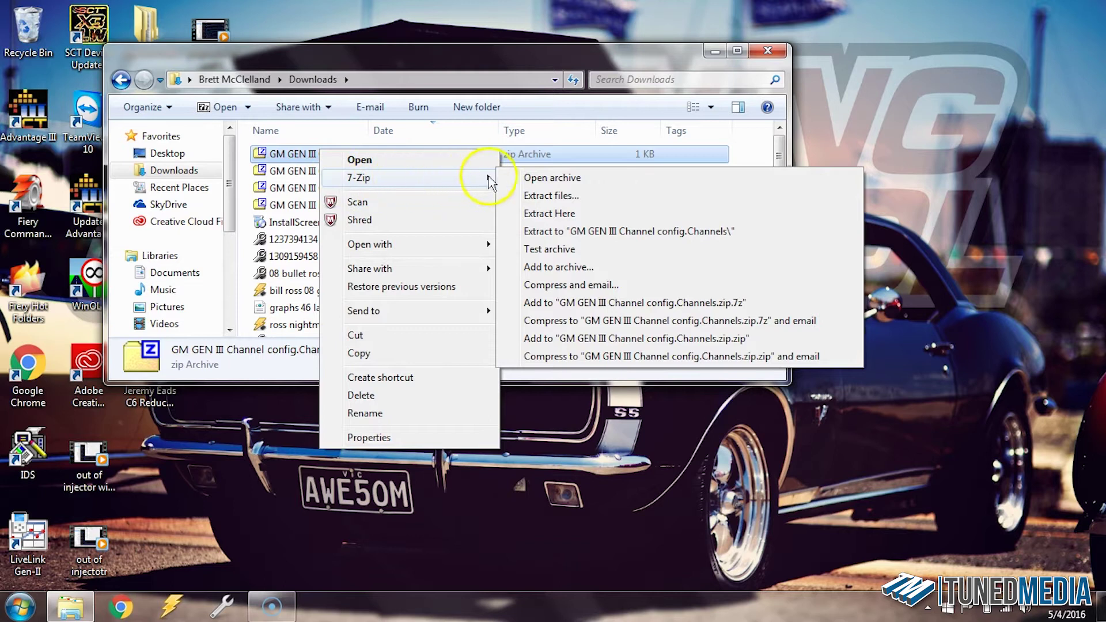
left_click(527, 199)
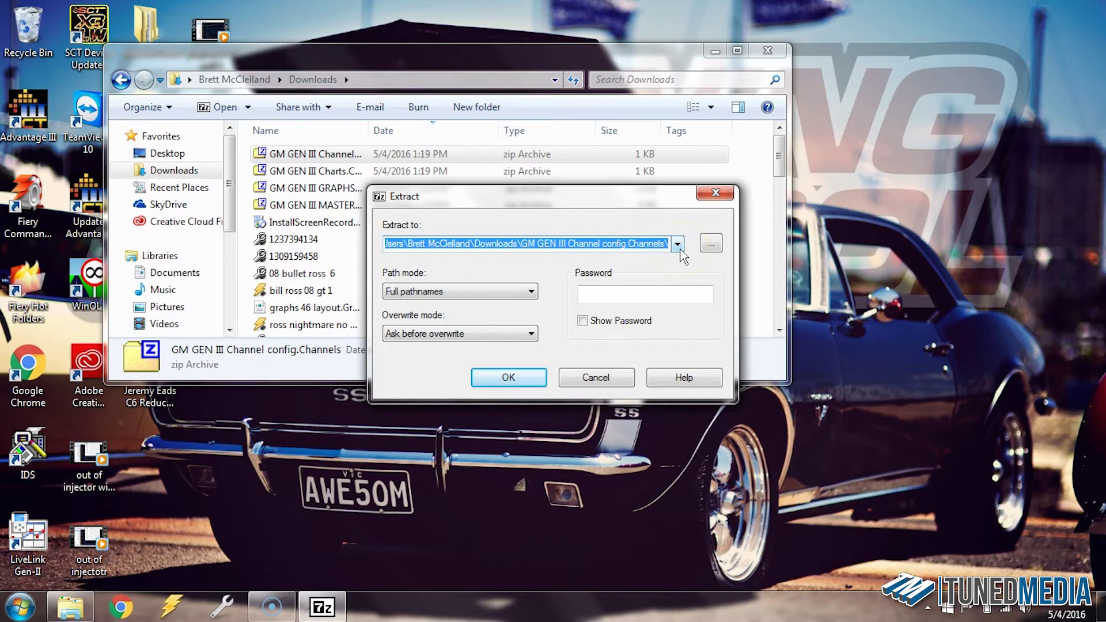
left_click(679, 244)
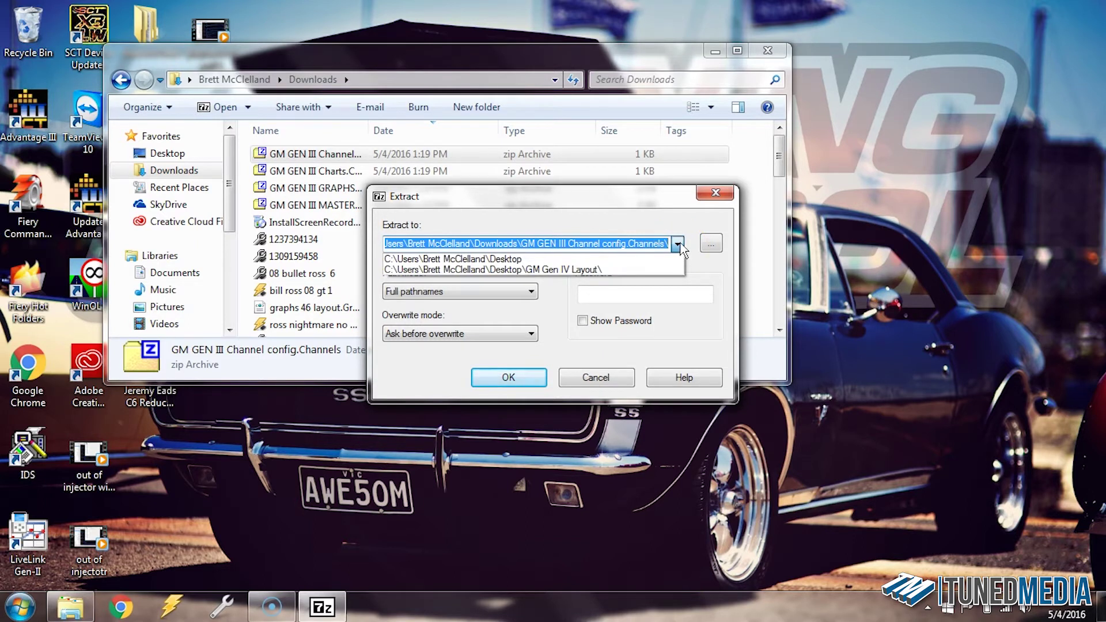
left_click(648, 258)
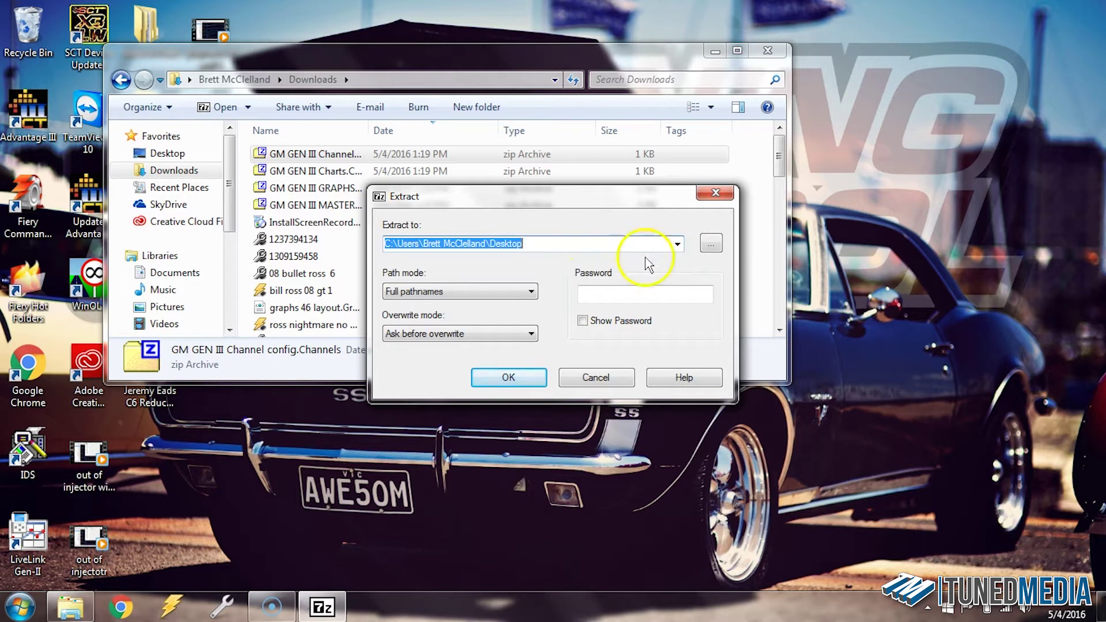
left_click(500, 372)
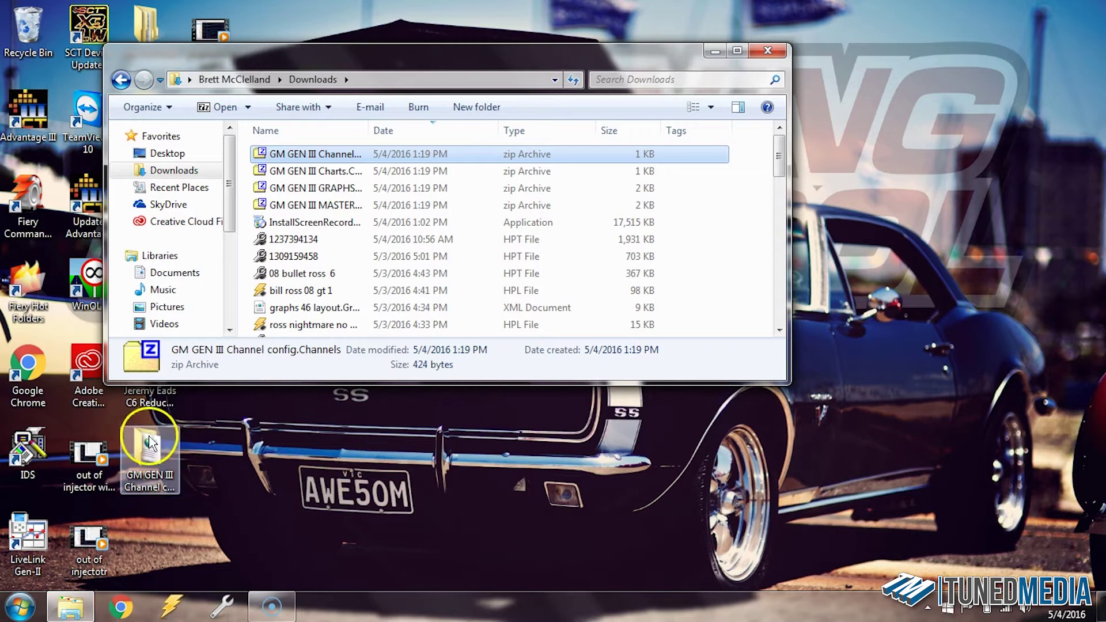
Extract the GM GEN III Charts zip to the Desktop with 7-Zip.
right_click(362, 173)
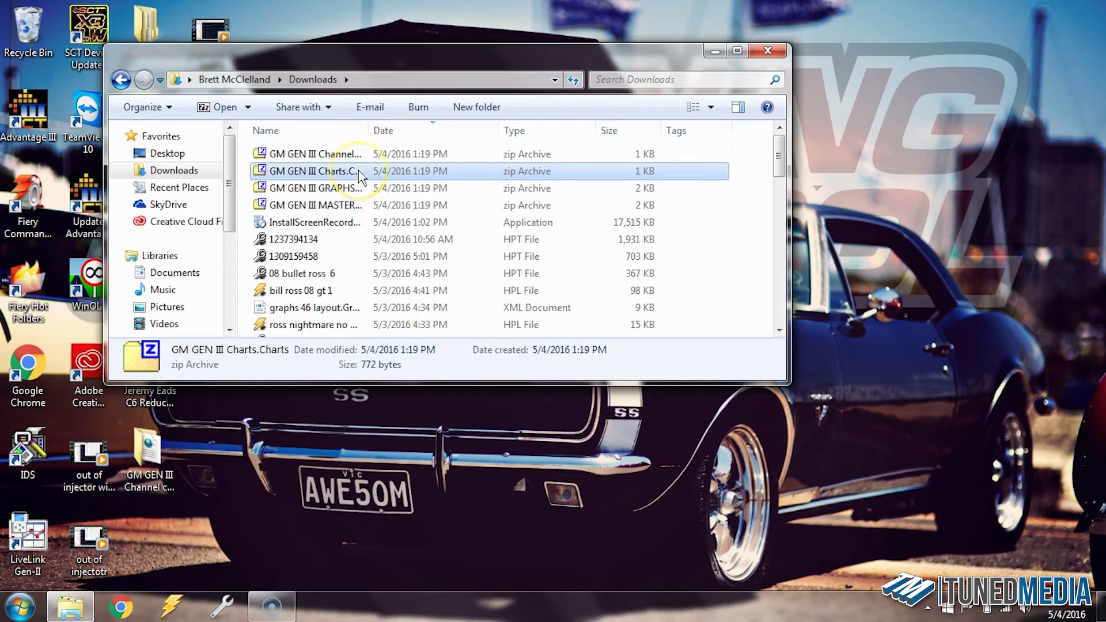
mouse_move(398, 198)
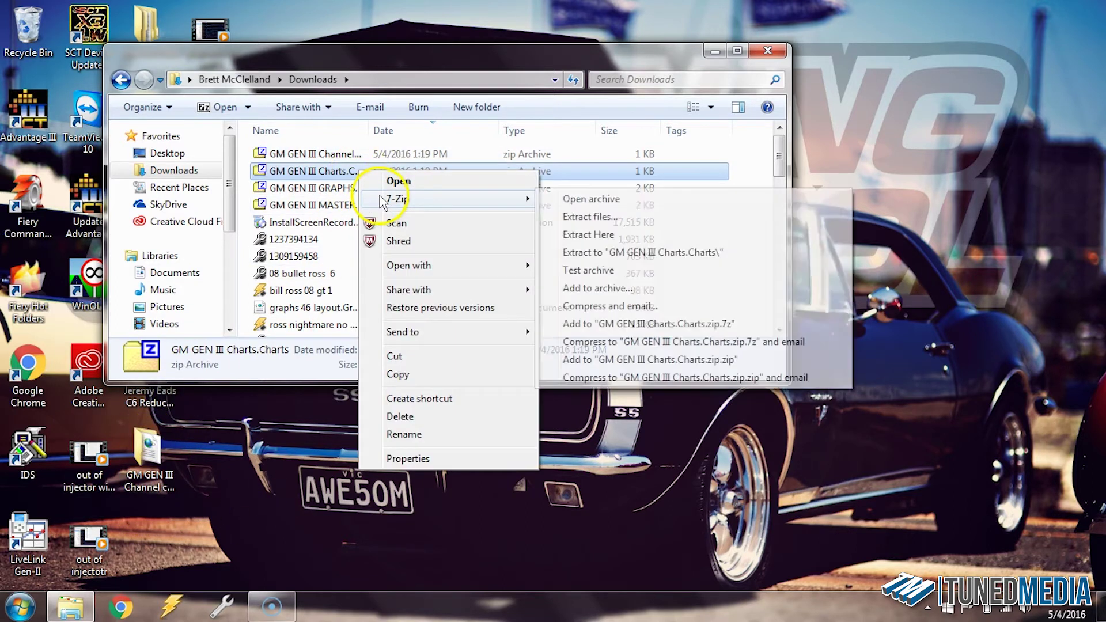
left_click(590, 218)
left_click(677, 244)
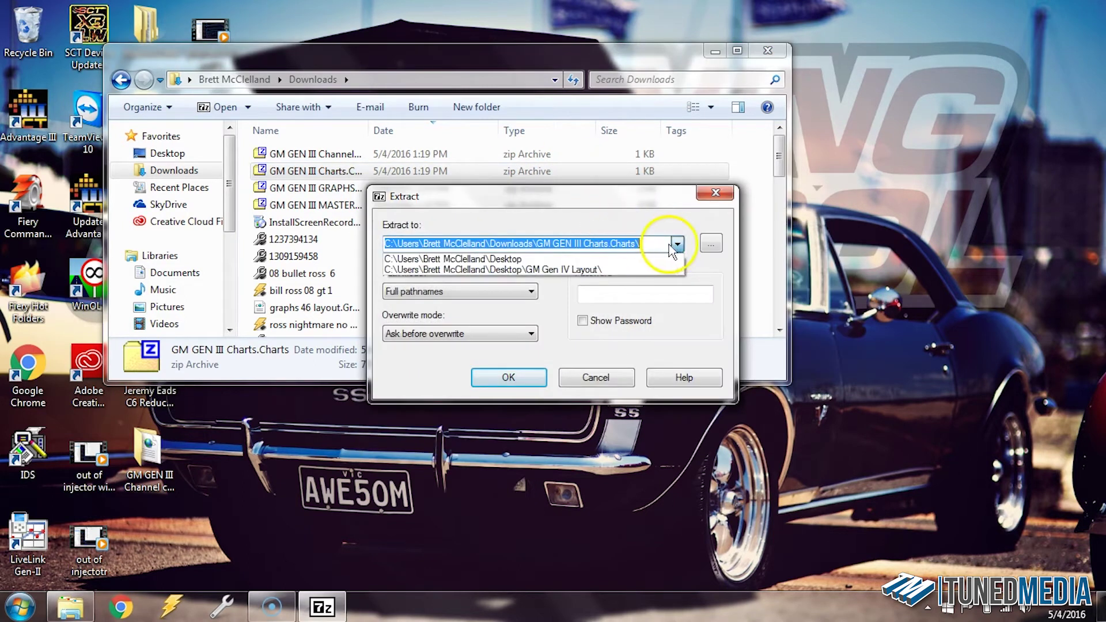
left_click(645, 258)
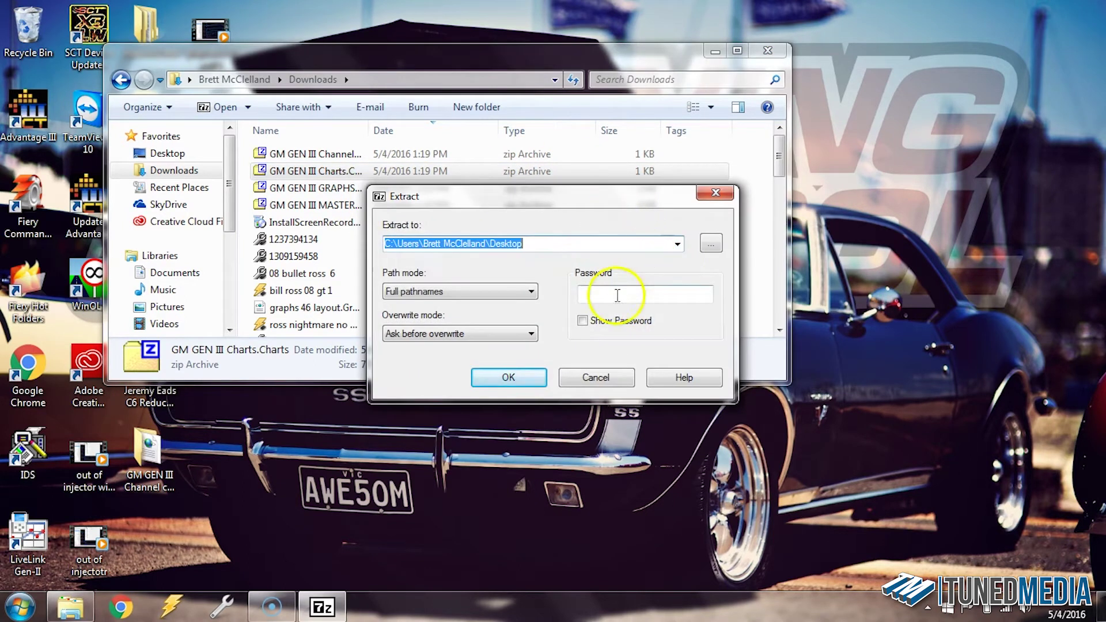
left_click(507, 377)
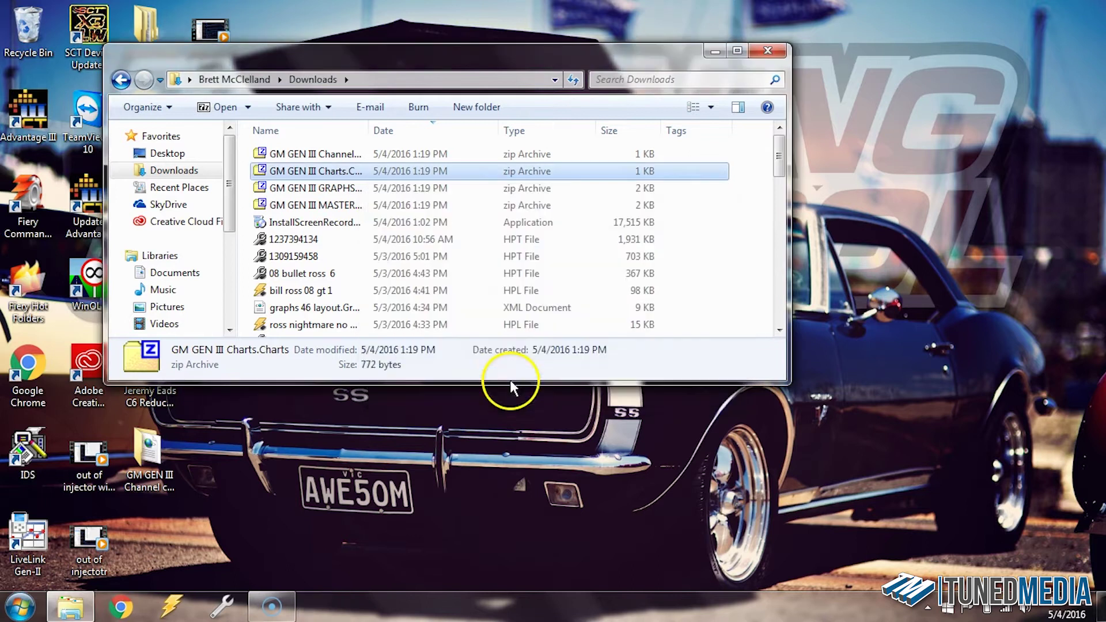
Extract the GM GEN III GRAPHS zip to the Desktop with 7-Zip.
left_click(331, 191)
right_click(332, 190)
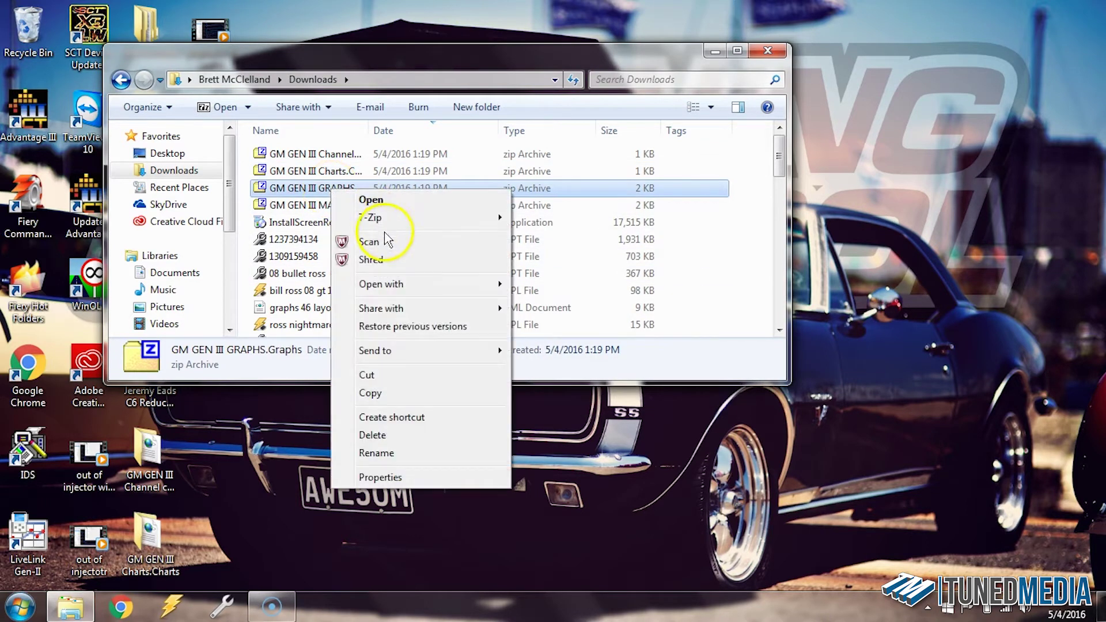
mouse_move(396, 217)
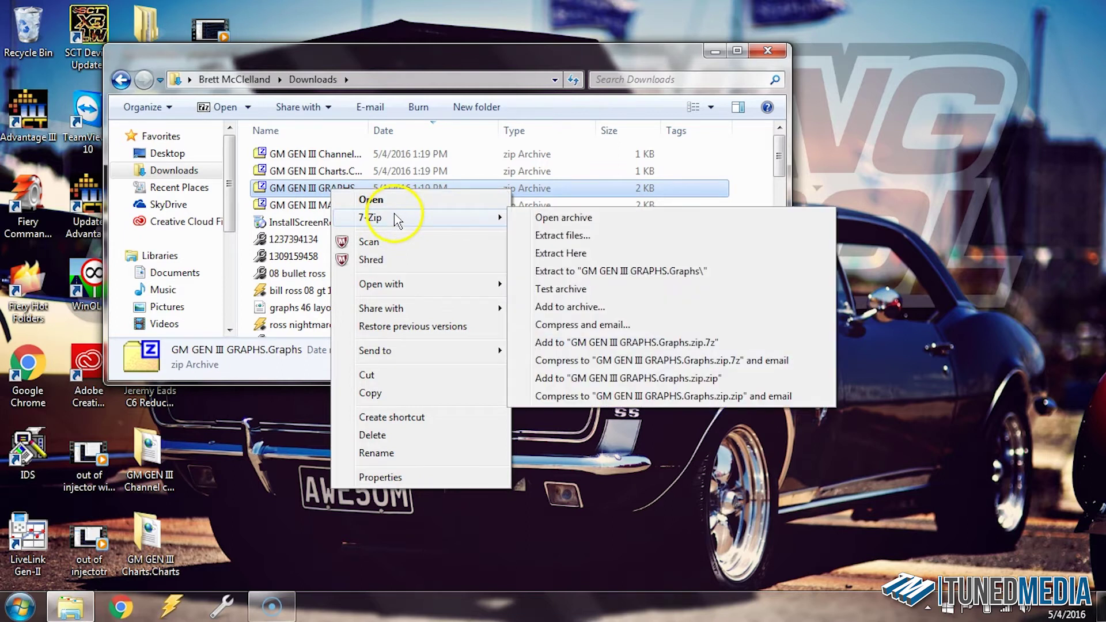
left_click(557, 236)
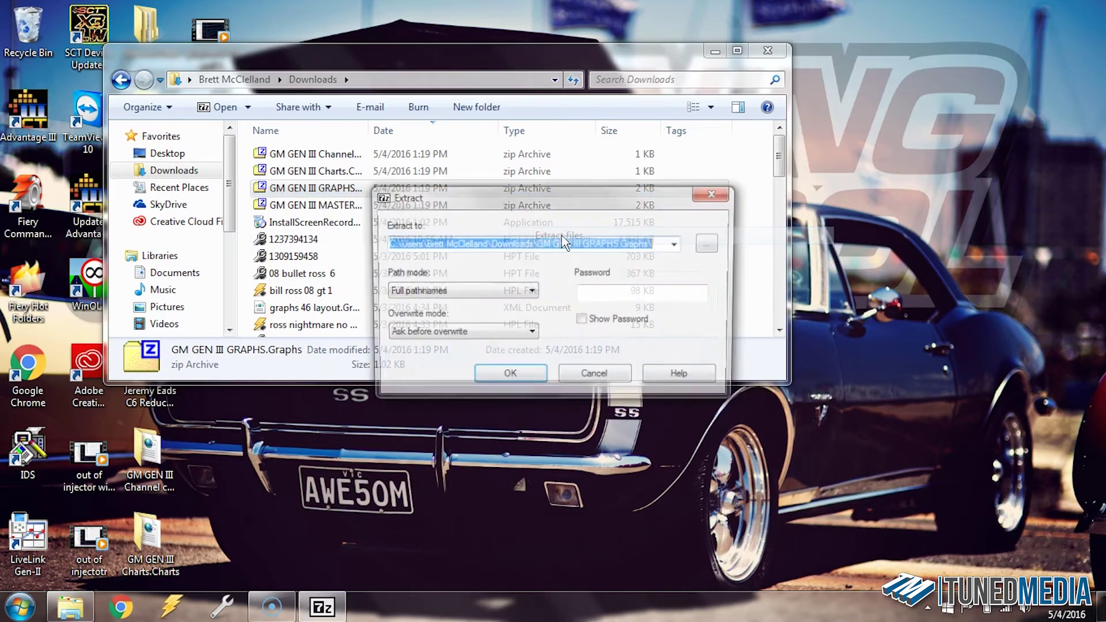
left_click(678, 245)
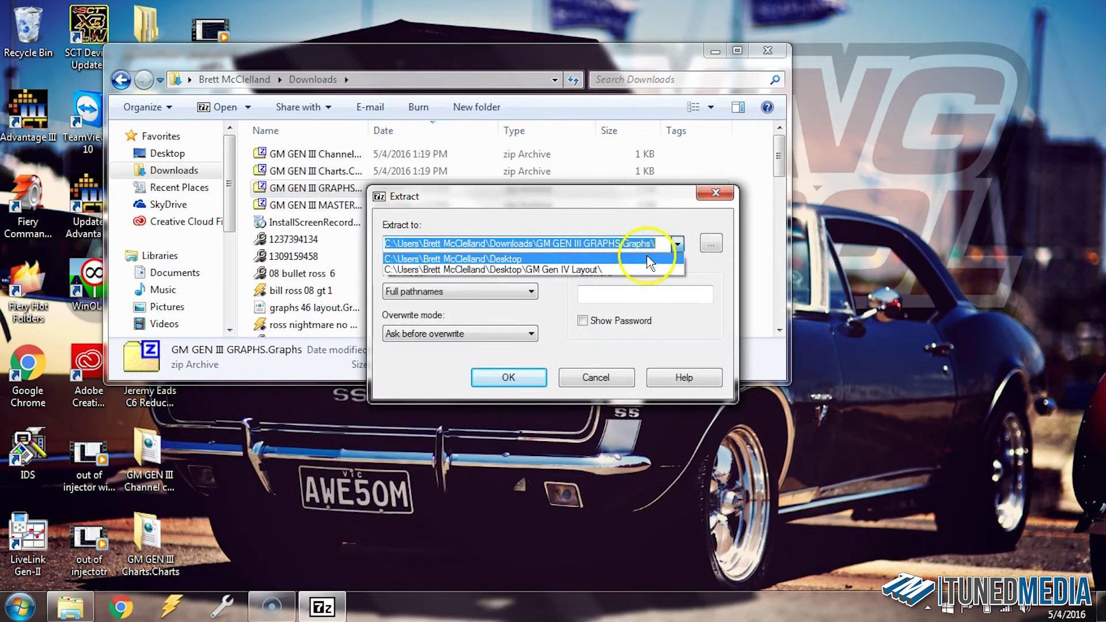
left_click(631, 253)
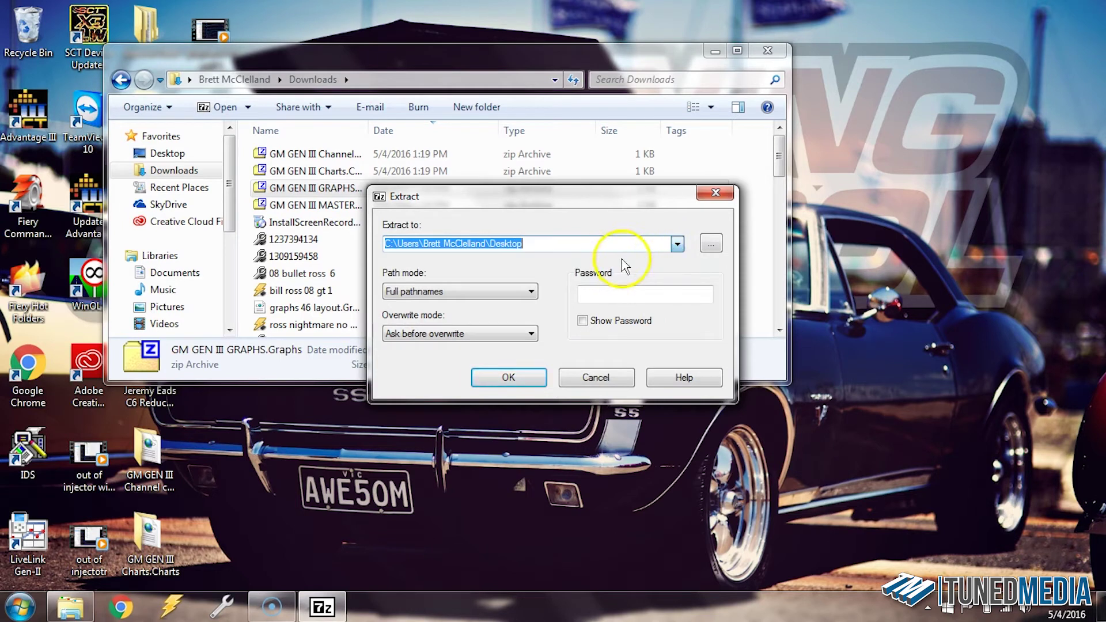
left_click(510, 377)
Extract the GM GEN III MASTER LAYOUT zip to the Desktop with 7-Zip.
left_click(344, 207)
right_click(344, 207)
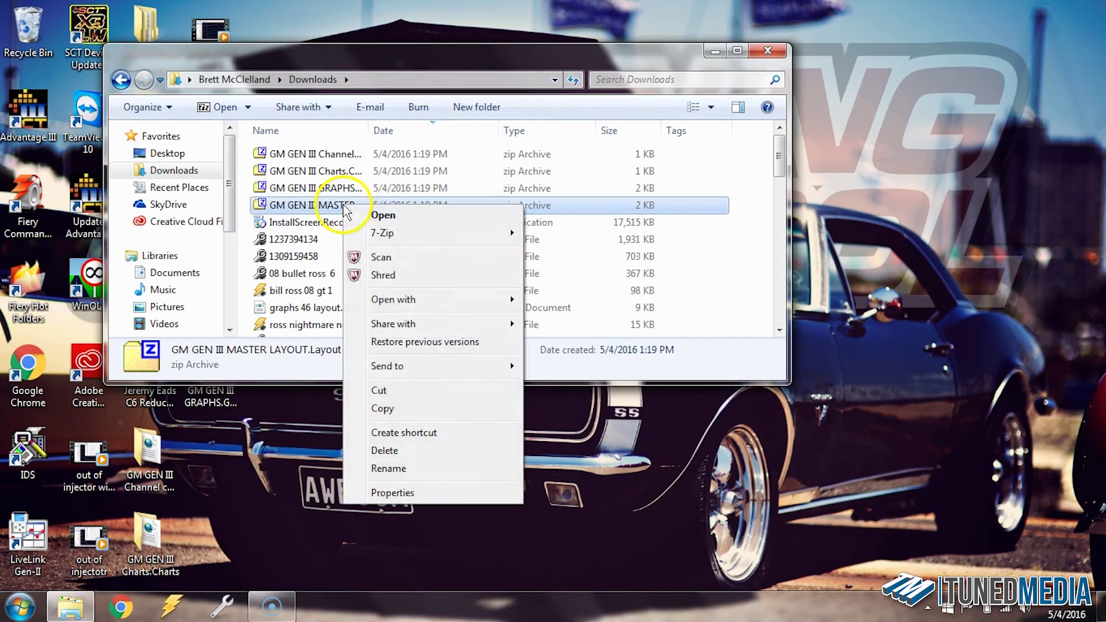
mouse_move(422, 232)
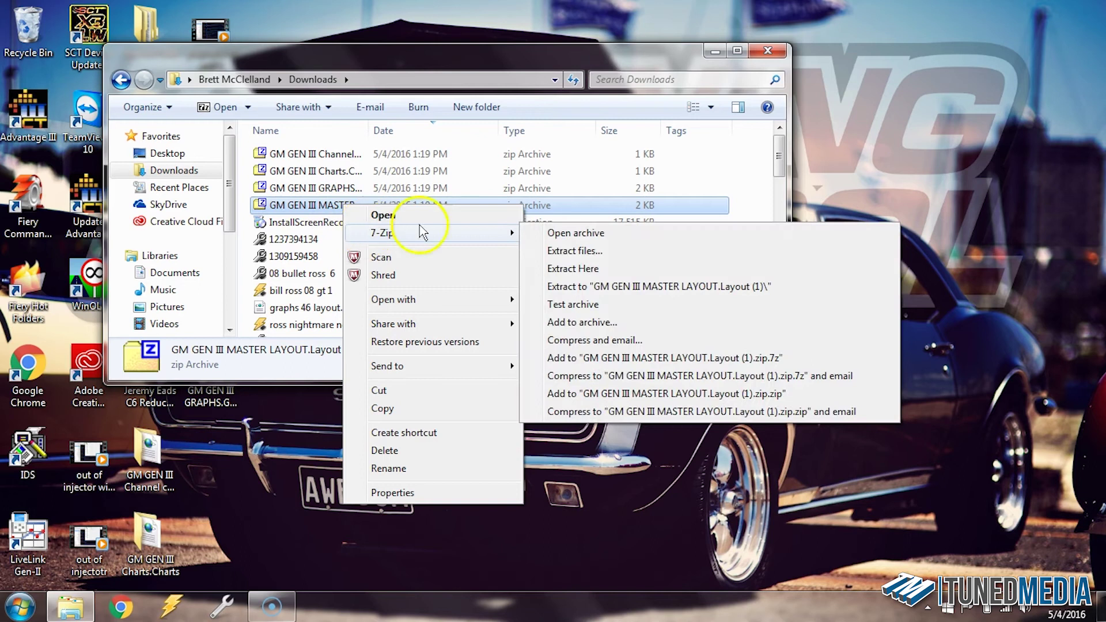
left_click(563, 252)
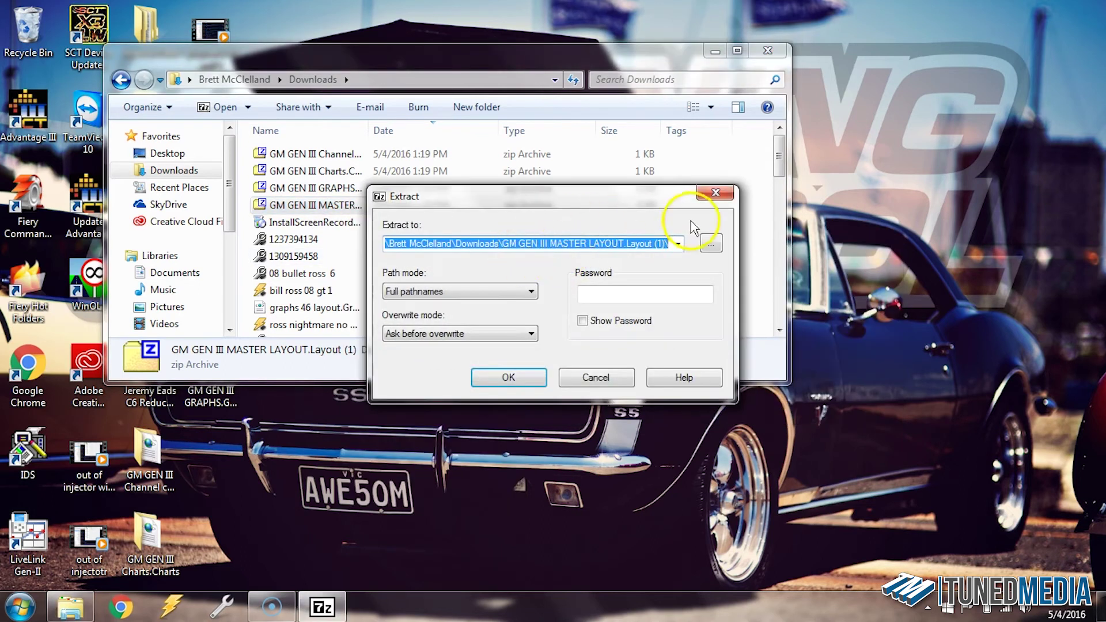
left_click(677, 244)
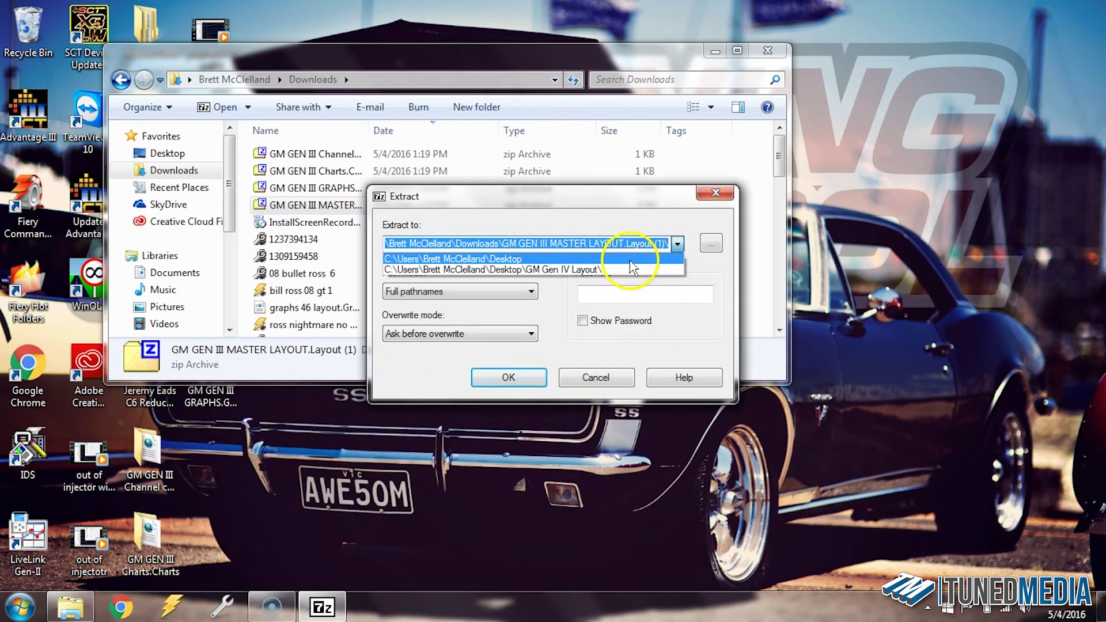
left_click(634, 259)
left_click(510, 377)
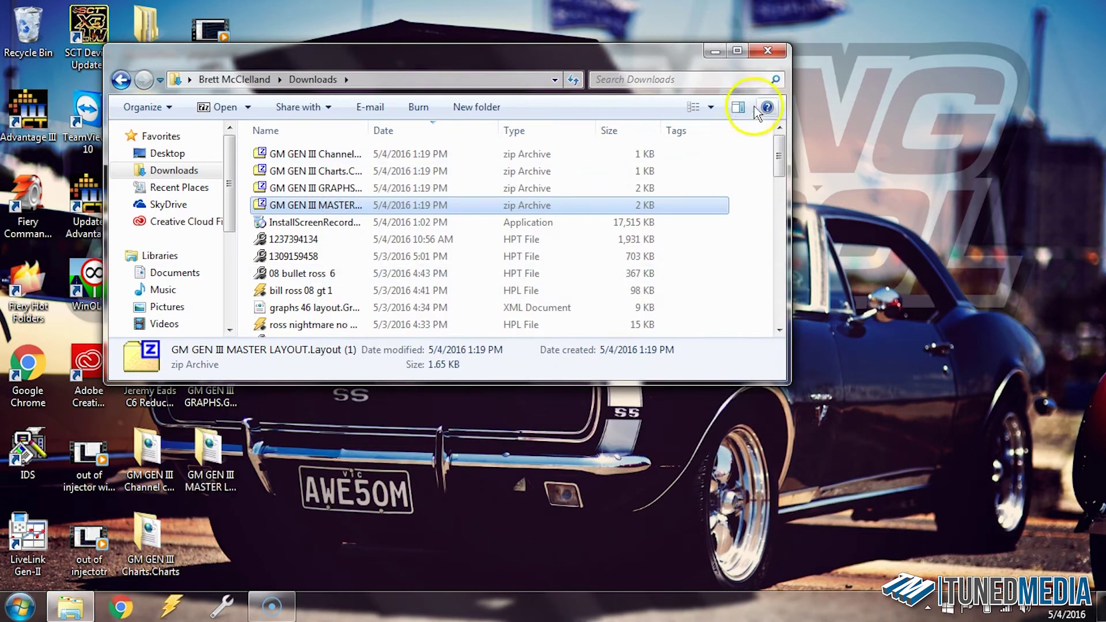
Open the extracted MASTER LAYOUT folder and view GM GEN III MASTER LAYOUT.Layout's XML in Internet Explorer.
left_click(769, 51)
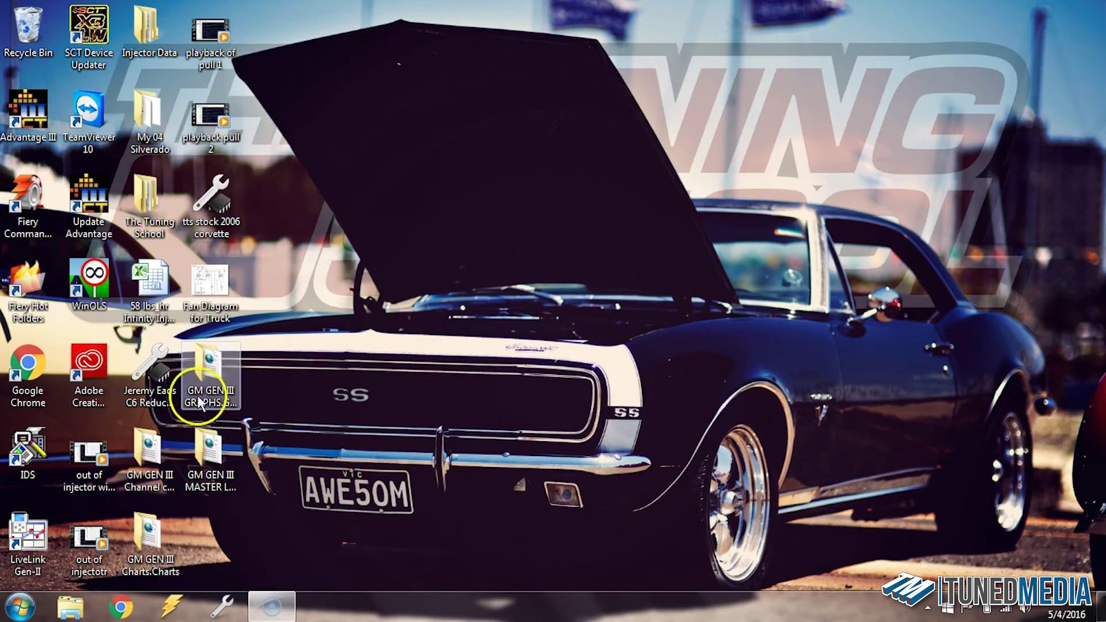
double_click(202, 486)
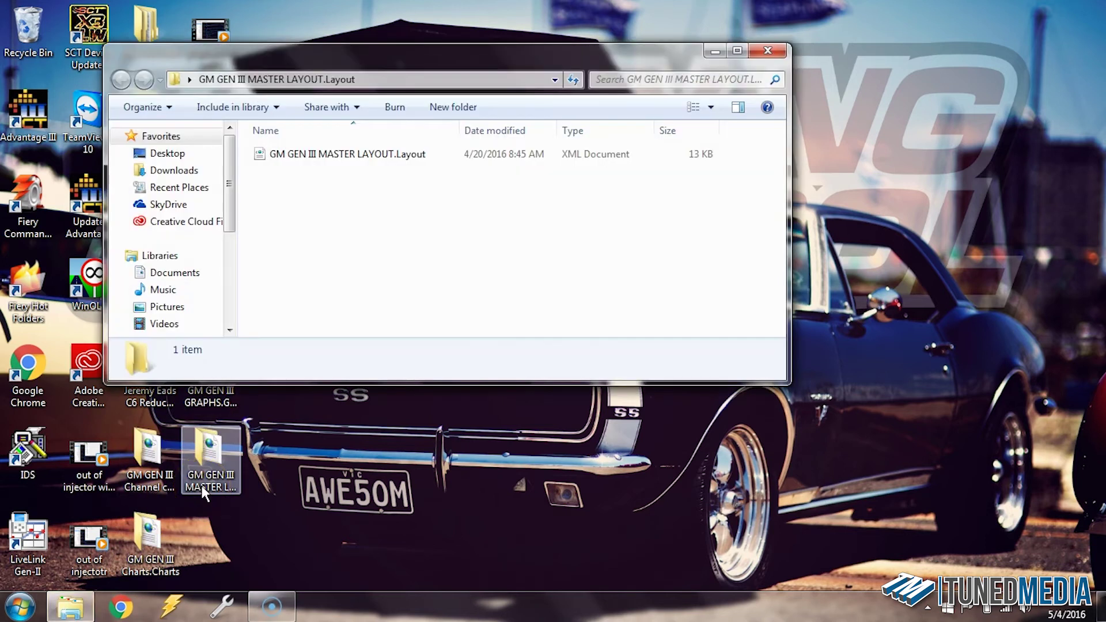
left_click(363, 166)
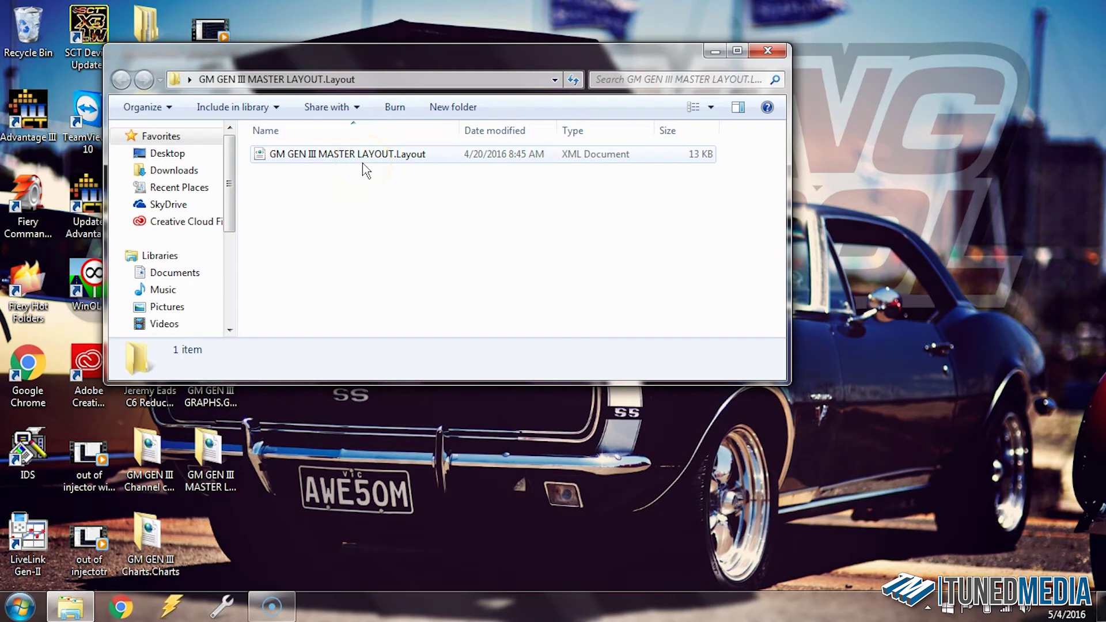
double_click(363, 159)
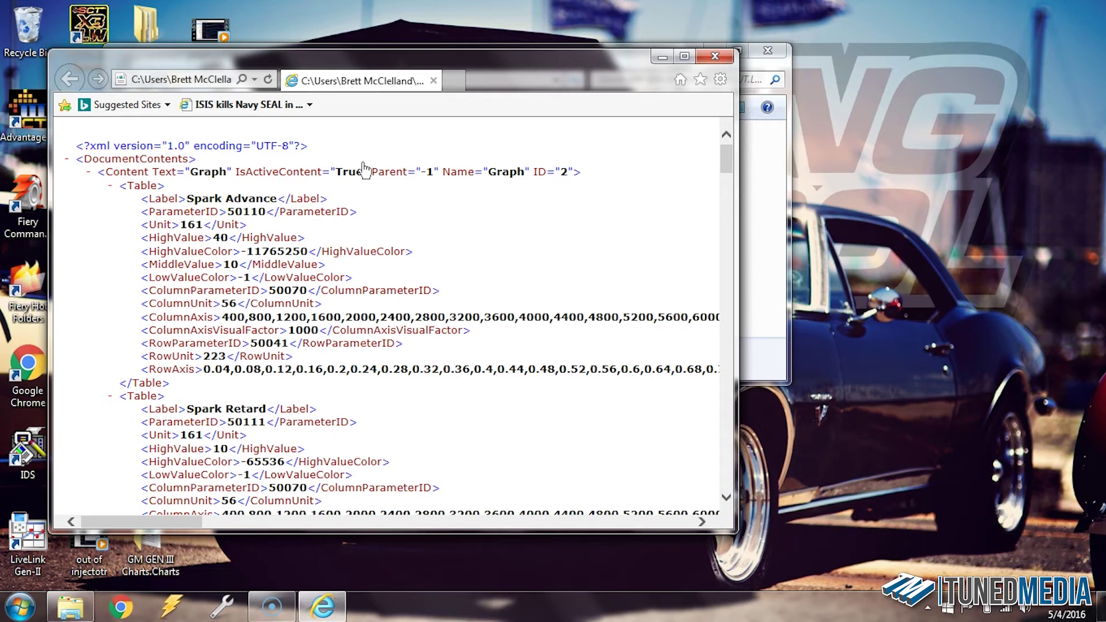
left_click(715, 56)
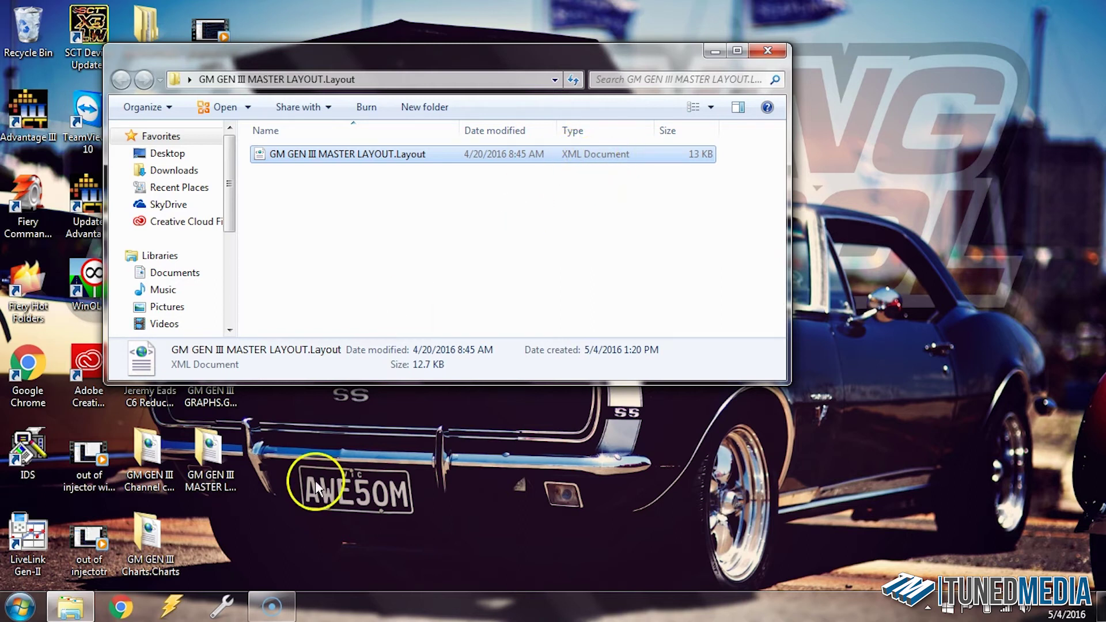
Launch VCM Scanner from the taskbar and close the MASTER LAYOUT folder window.
left_click(172, 607)
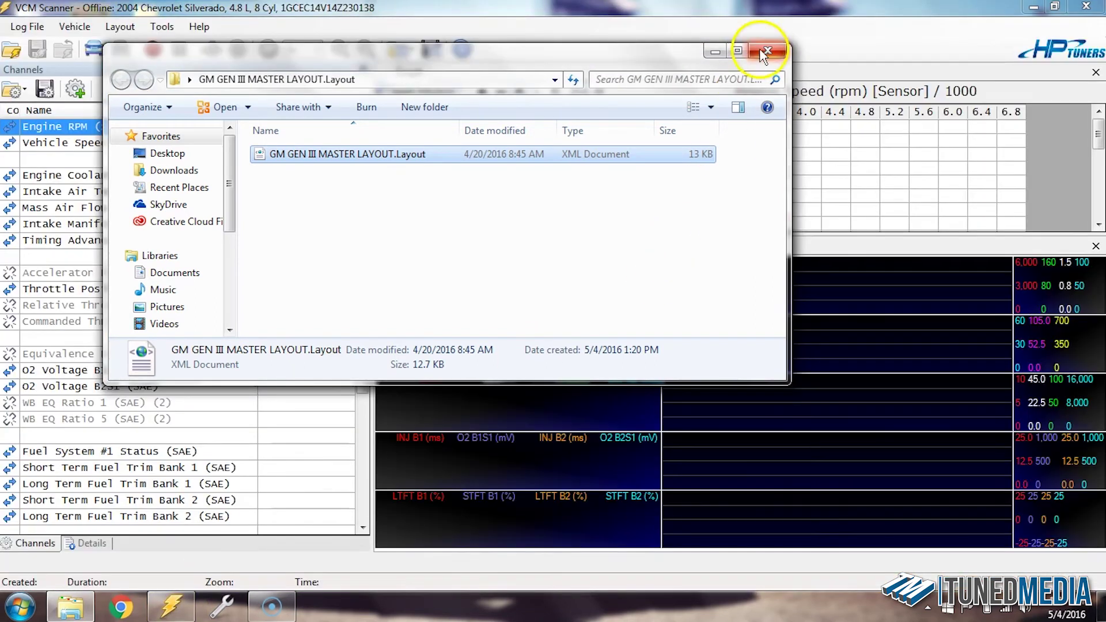
left_click(767, 50)
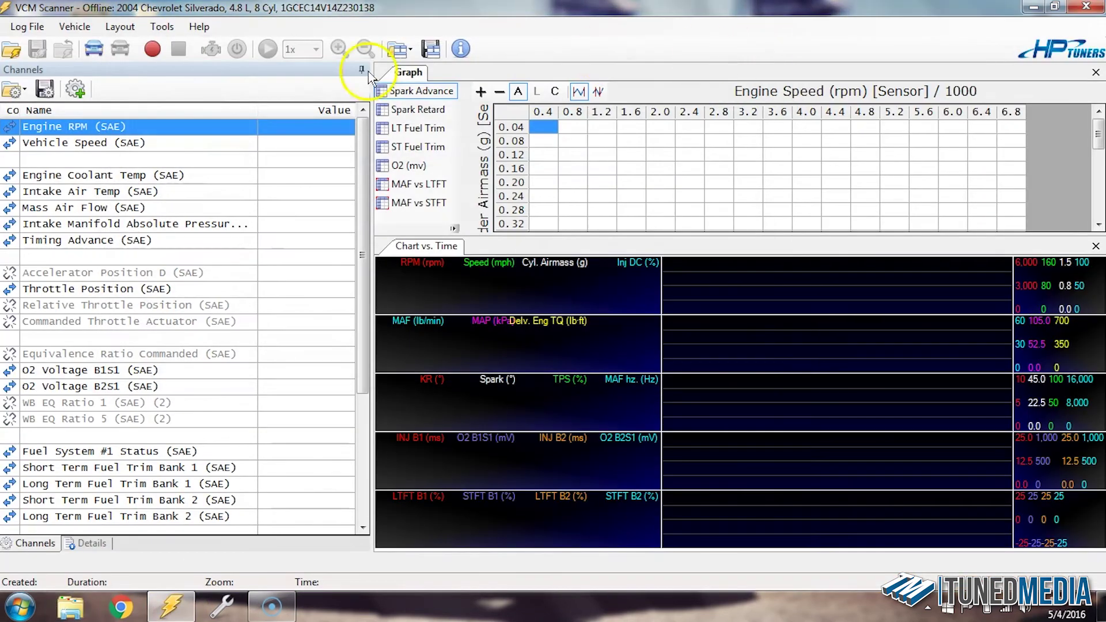